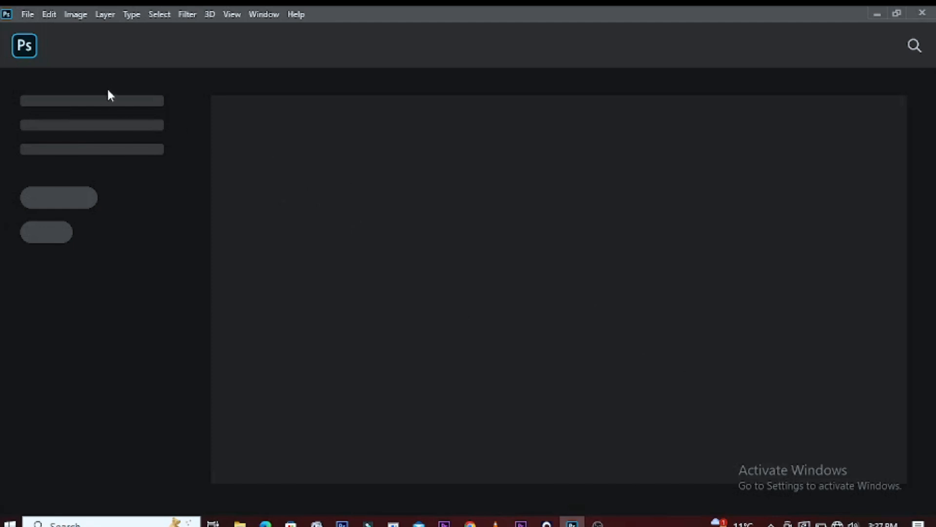
Step: Open the funny-sporty-guy-boxer-sportsman image from the takın folder
left_click(24, 14)
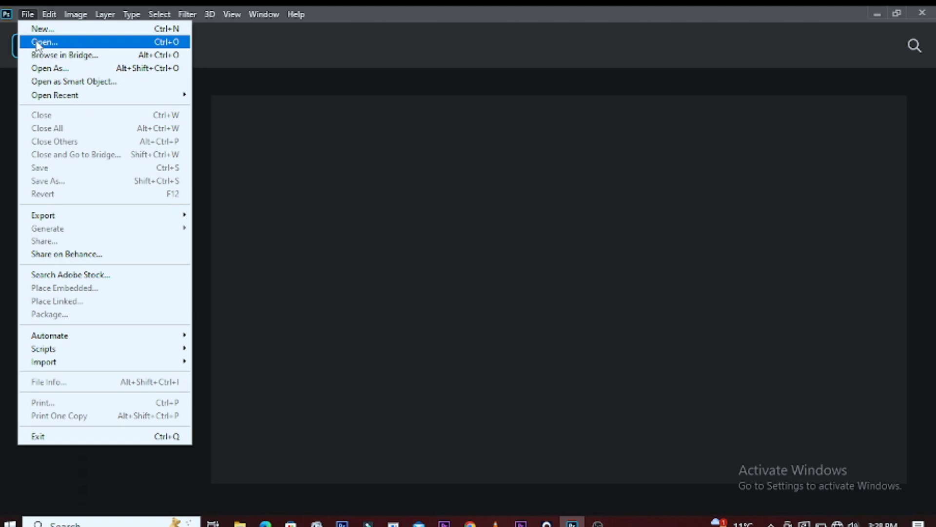
left_click(37, 42)
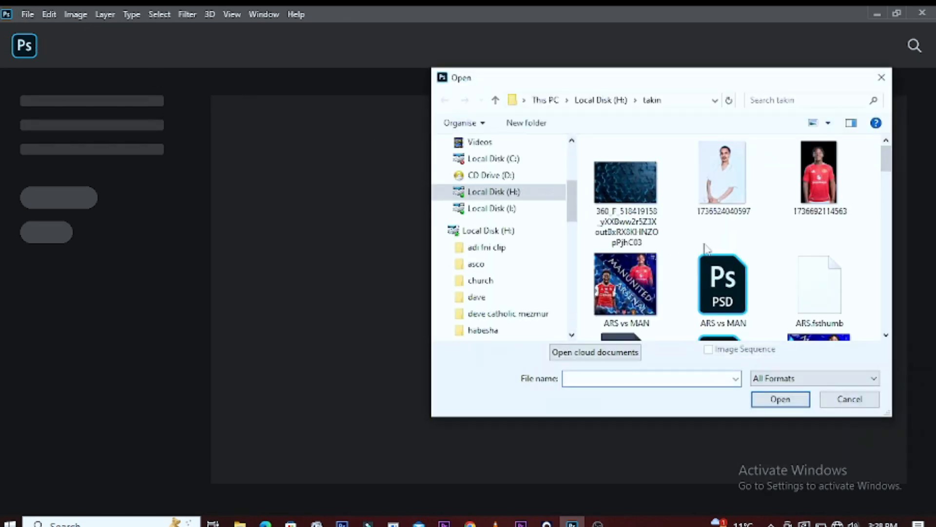
left_click_drag(891, 156, 897, 226)
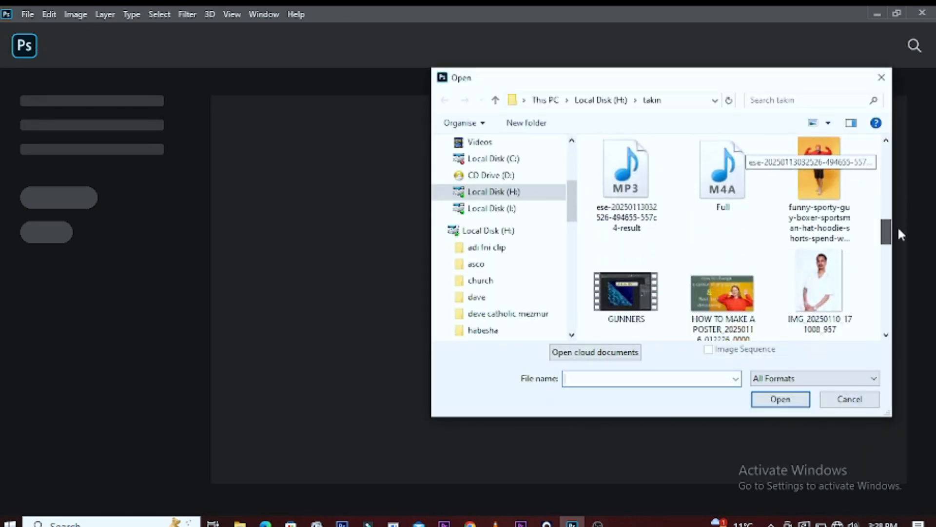
left_click(846, 190)
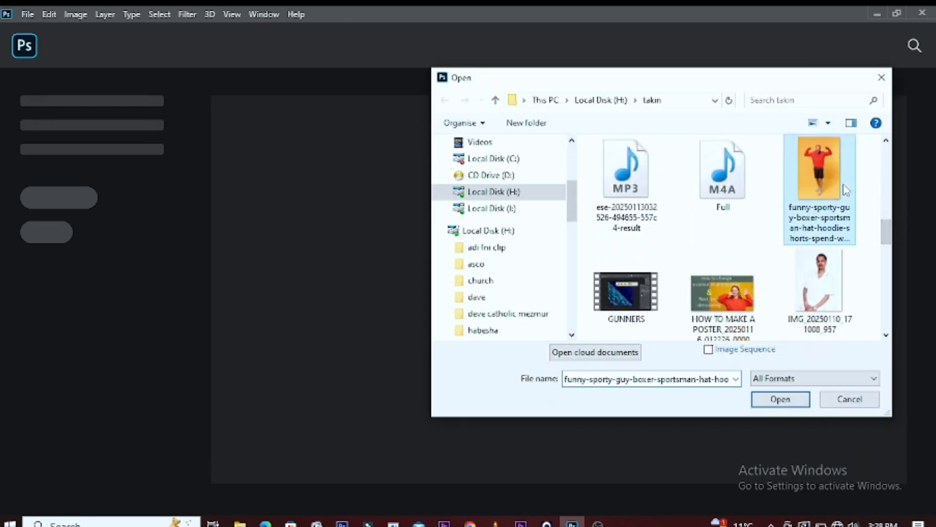
left_click(776, 399)
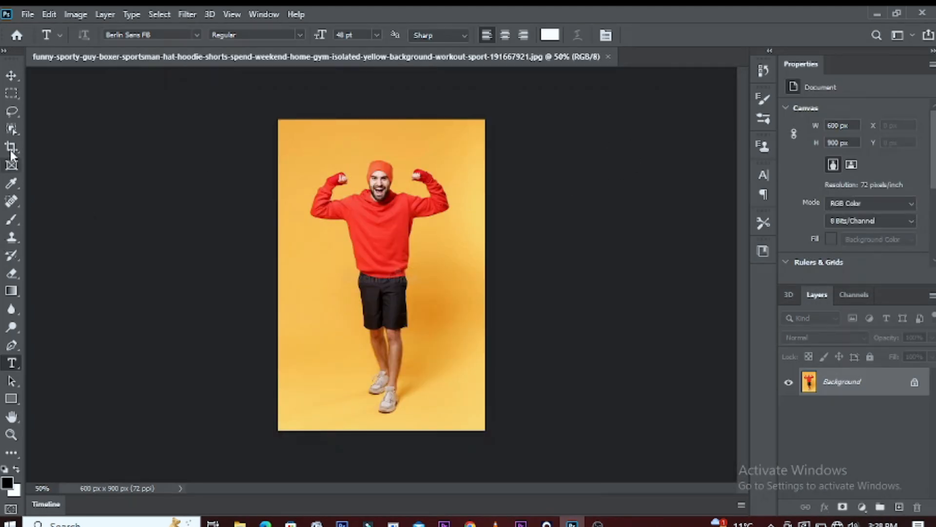
Step: Select the whole man with the Object Selection tool and copy him onto a new layer
left_click(8, 134)
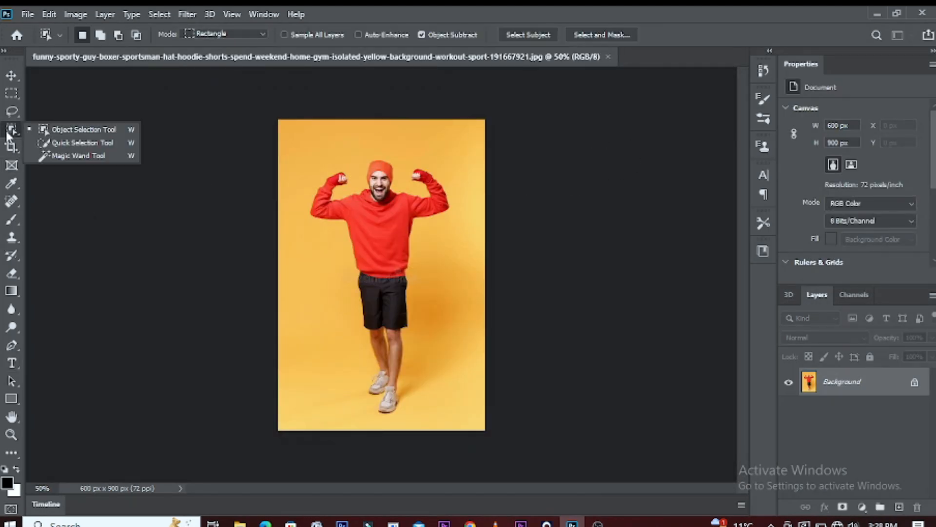
left_click(64, 128)
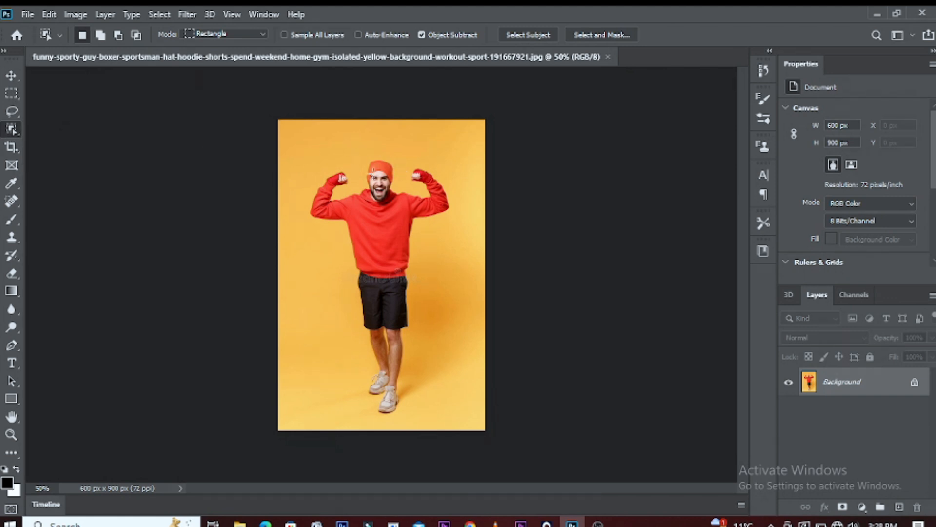
left_click_drag(313, 154, 352, 246)
key("ctrl+d")
mouse_move(302, 153)
left_mouse_down()
mouse_move(382, 259)
mouse_move(452, 303)
mouse_move(462, 328)
mouse_move(463, 420)
left_mouse_up()
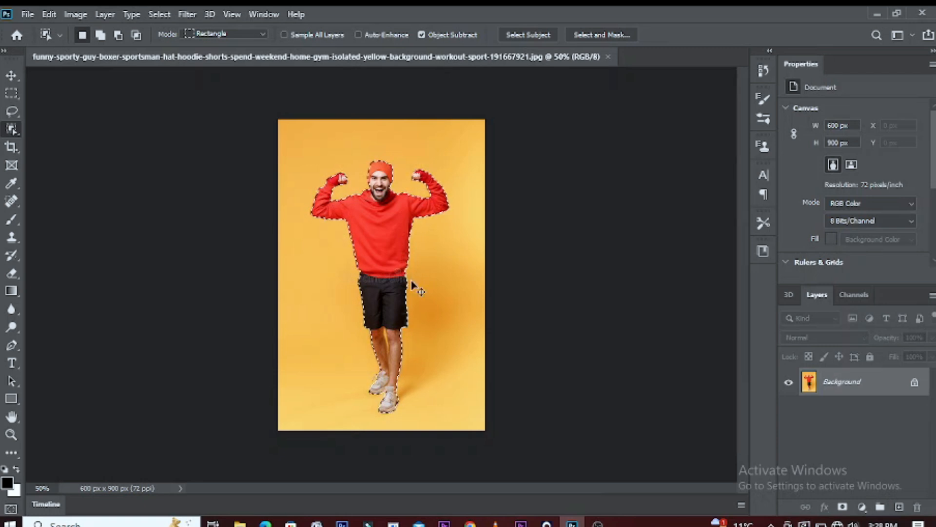
key("ctrl+j")
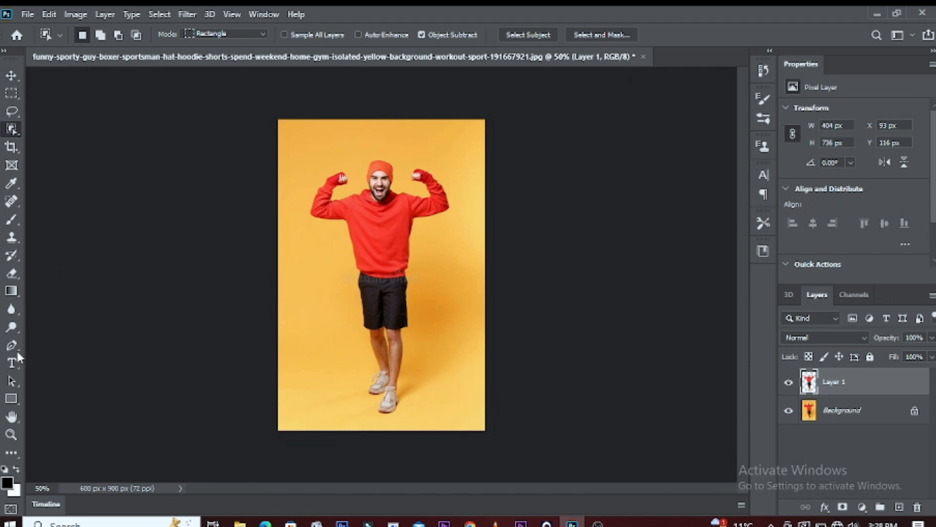
Step: Add the text "BRAVE" in Bernard MT Condensed above the man's head
left_click(10, 363)
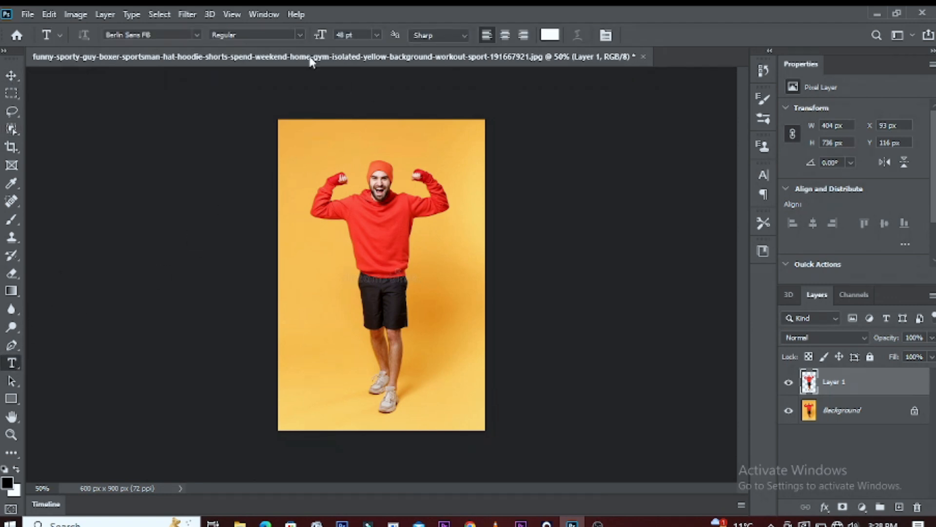
left_click(197, 34)
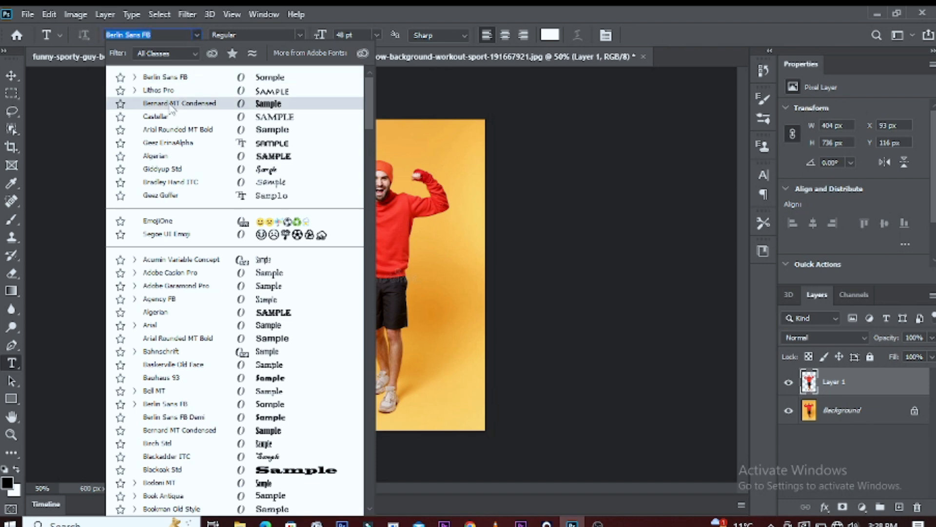
left_click(209, 104)
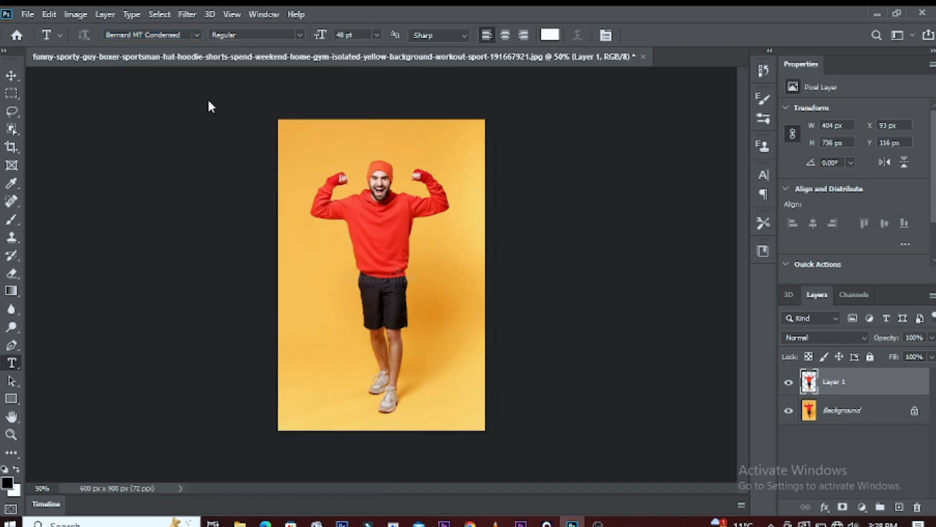
left_click(327, 145)
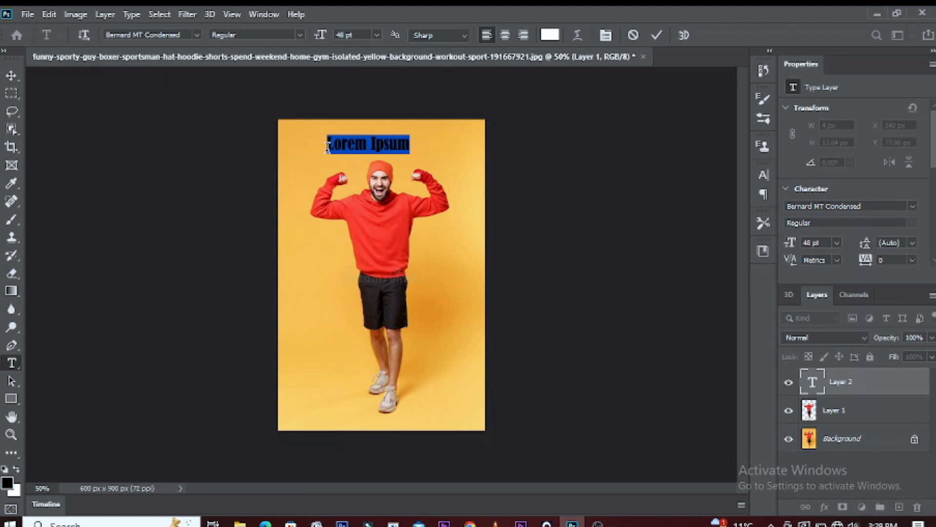
type("BRAVE")
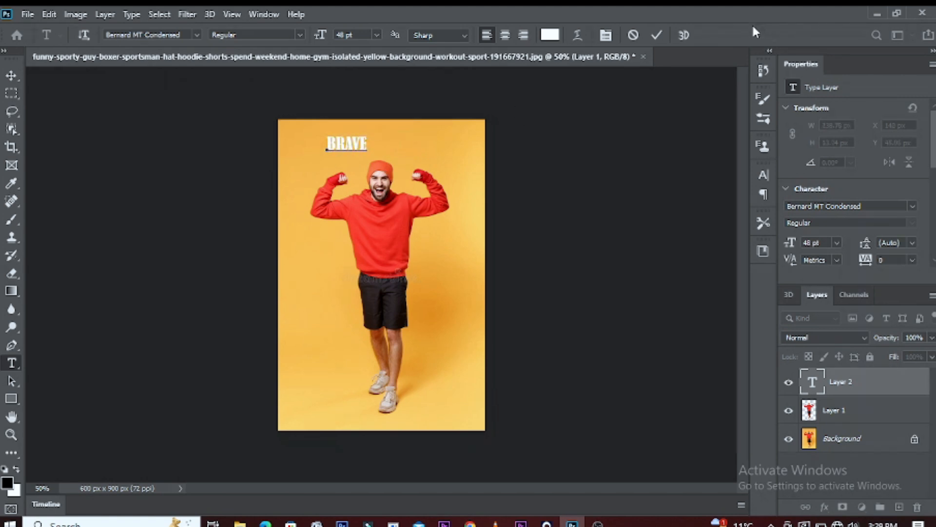
left_click(657, 35)
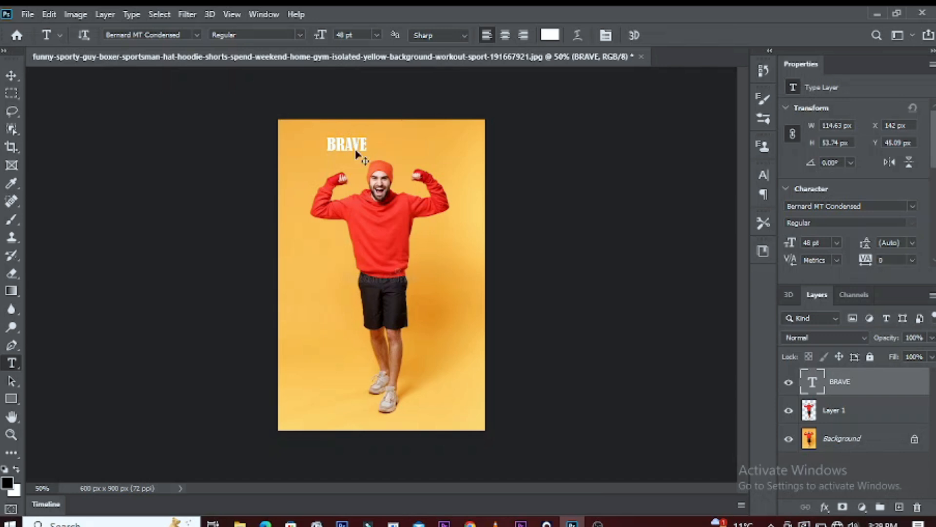
Step: Rotate the BRAVE text 90° clockwise, then enlarge it to about 679% and position it over the man
key("ctrl+t")
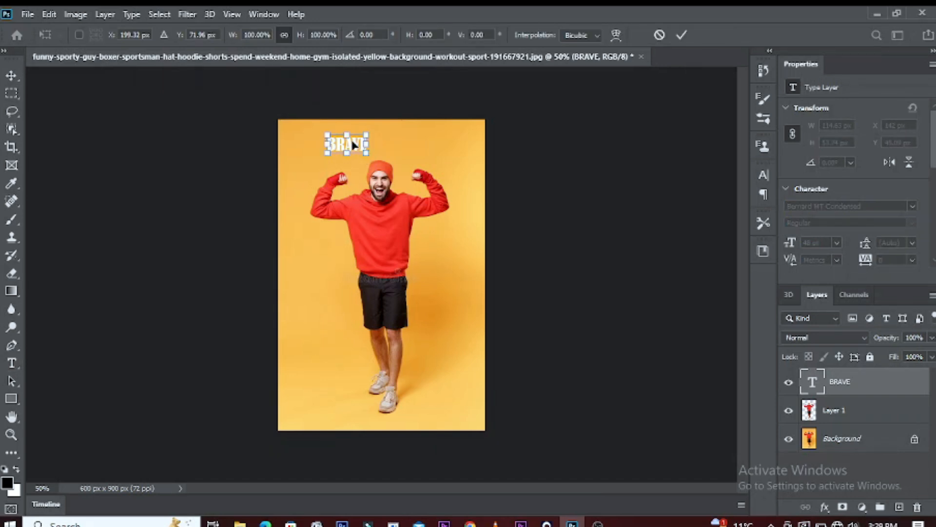
right_click(353, 145)
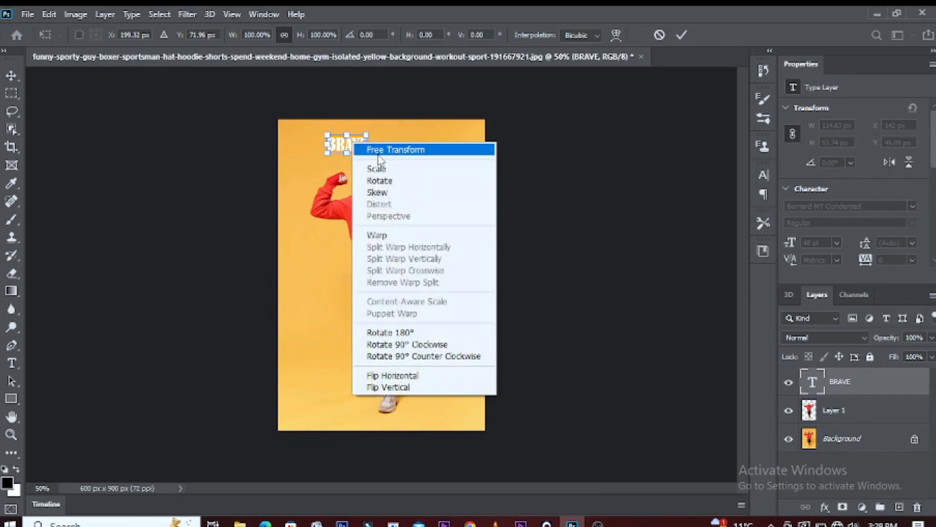
left_click(433, 349)
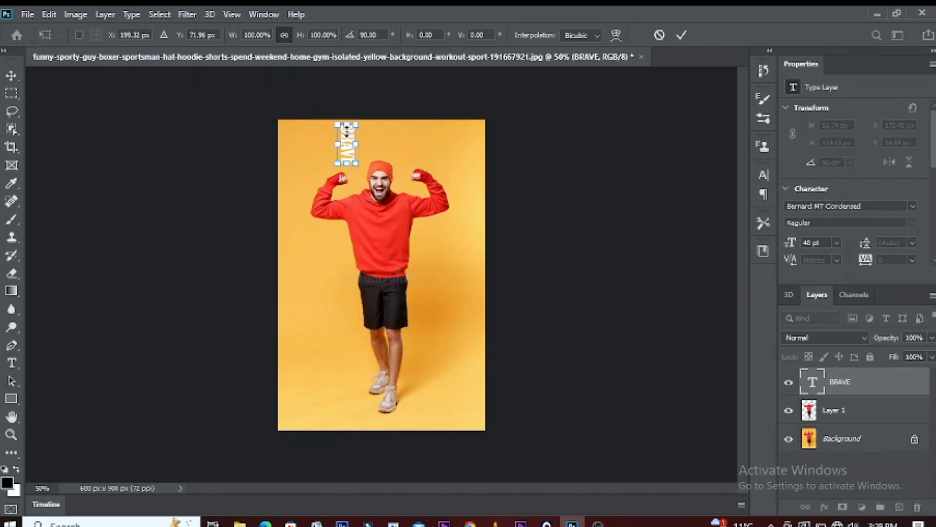
left_click_drag(347, 163, 393, 393)
left_click_drag(348, 250, 369, 271)
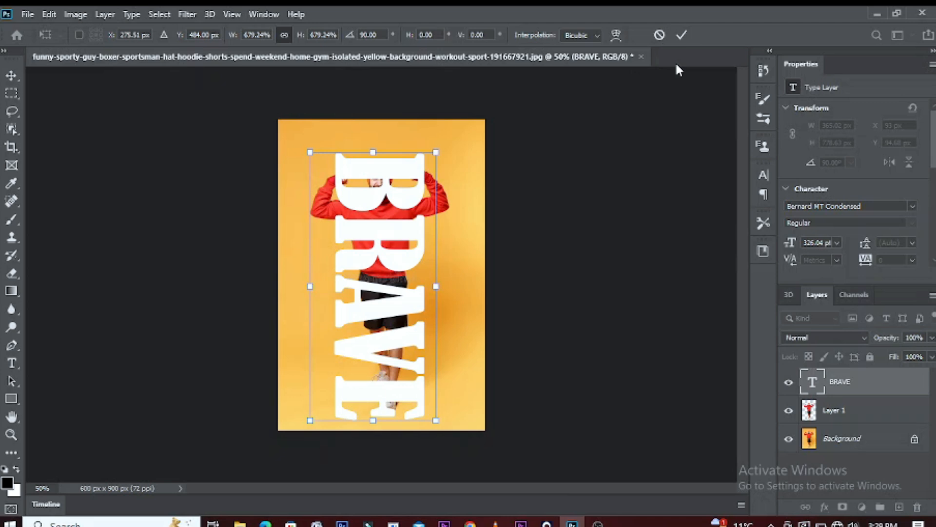
left_click(682, 35)
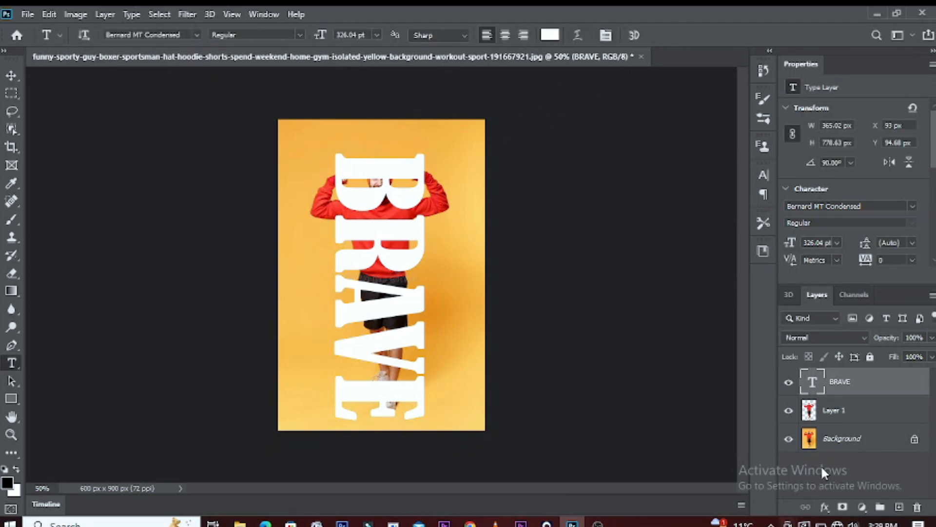
Step: Move the man's cutout layer above the BRAVE text layer
left_click(854, 409)
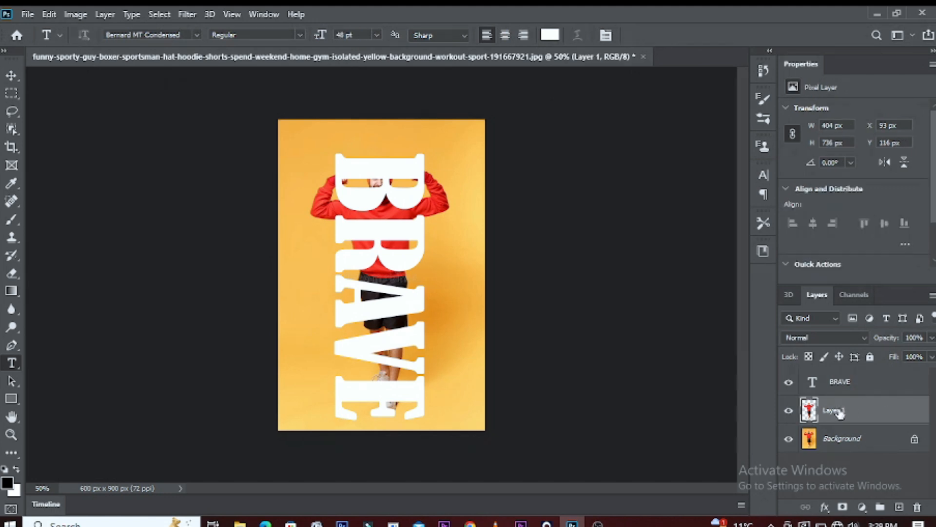
left_click_drag(840, 412, 838, 372)
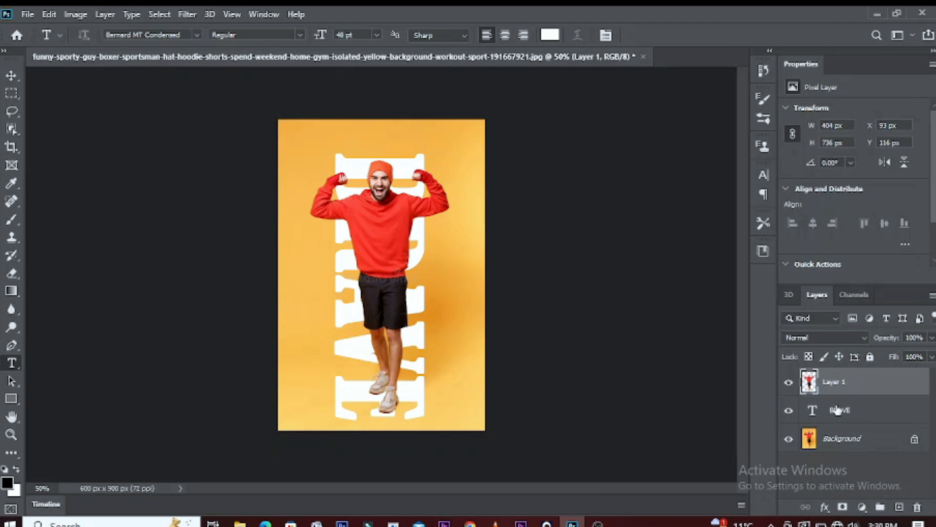
Step: Duplicate the BRAVE text layer, place the copy above the man's cutout layer and set its fill to 0%
left_click(915, 410)
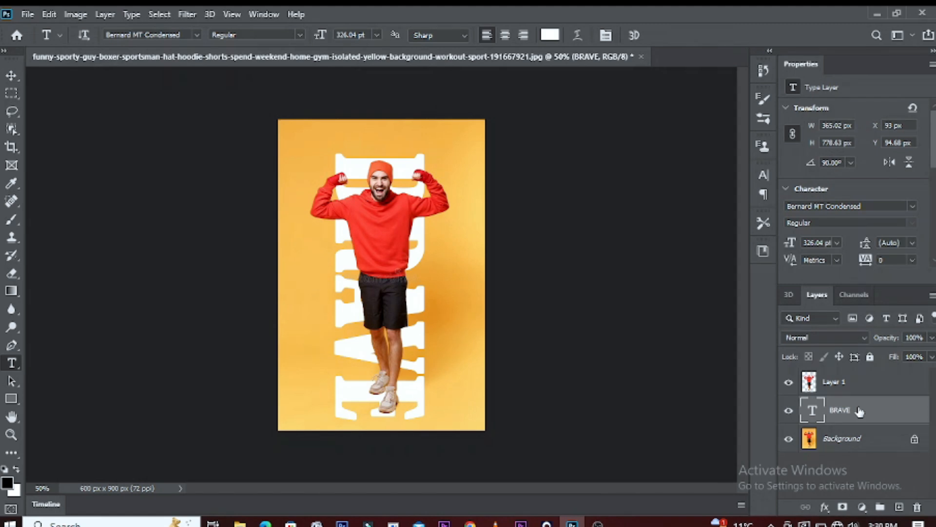
key("ctrl+j")
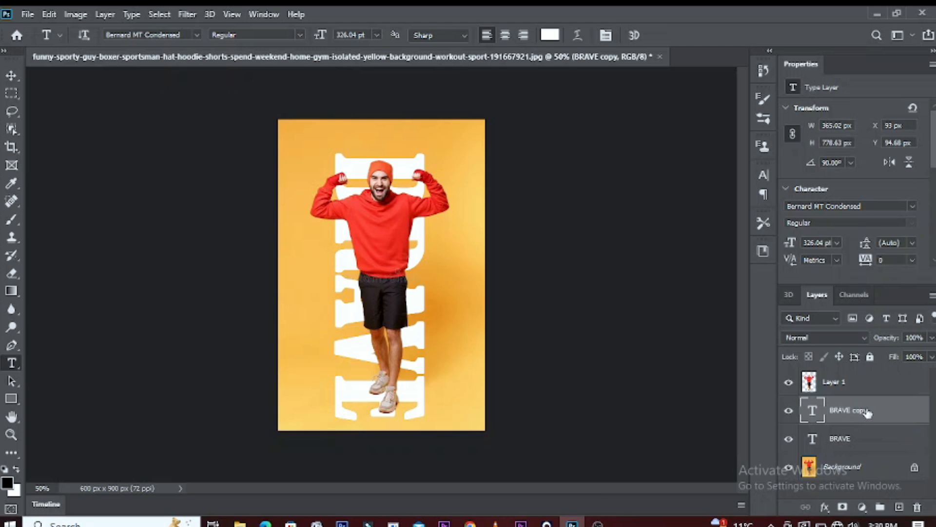
left_click_drag(867, 412, 872, 381)
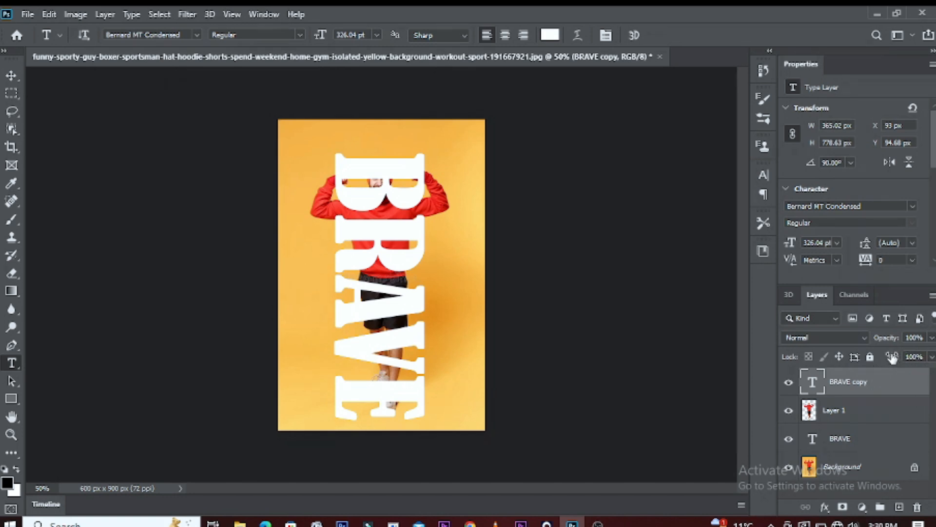
left_click(932, 357)
left_click_drag(932, 370, 864, 373)
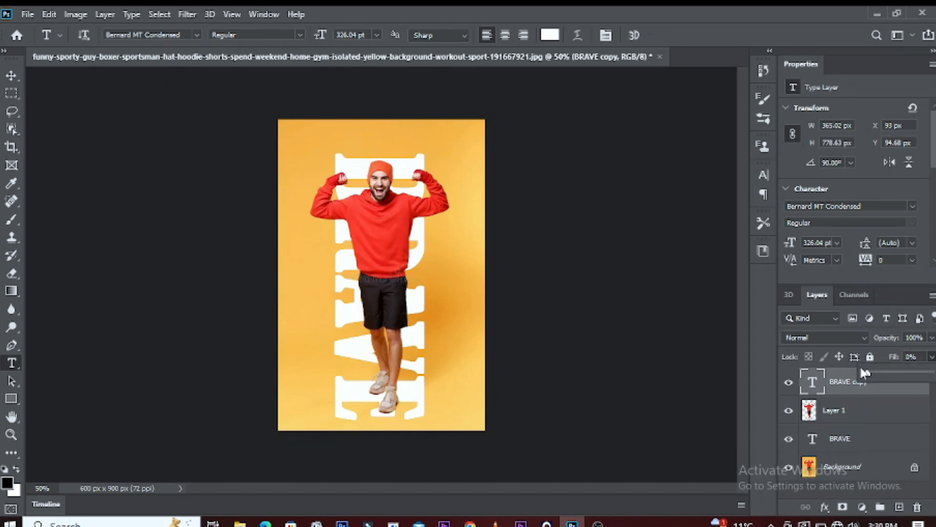
left_click(828, 378)
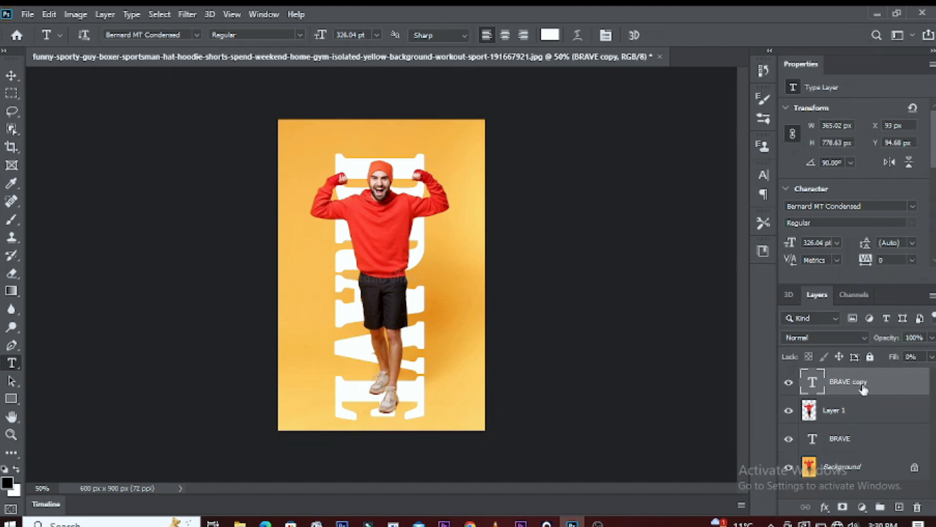
Step: Add a Stroke layer style to the BRAVE copy with size 4 px, position Outside and white colour
left_click(823, 508)
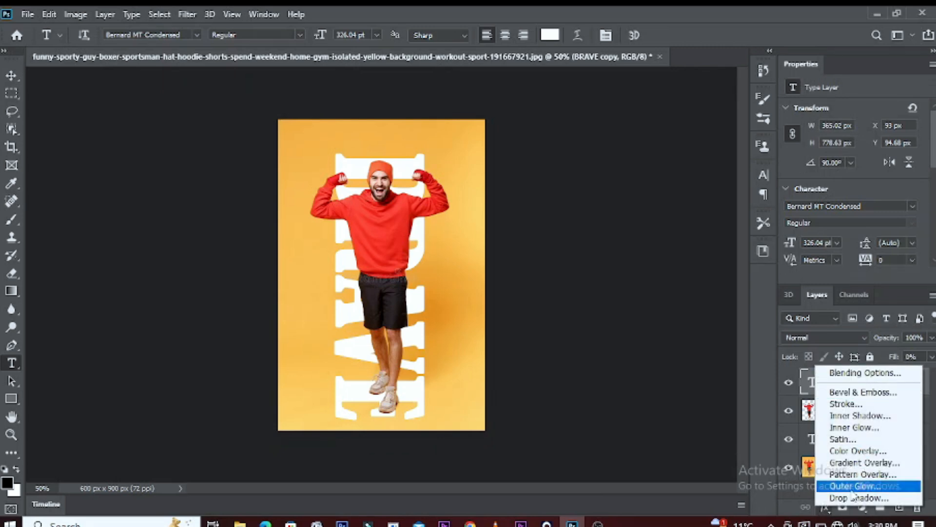
left_click(847, 404)
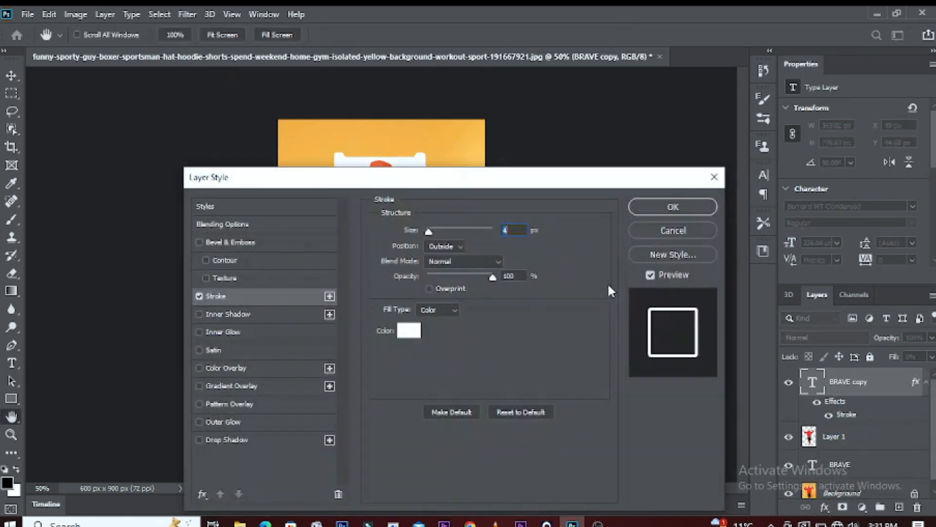
left_click(199, 295)
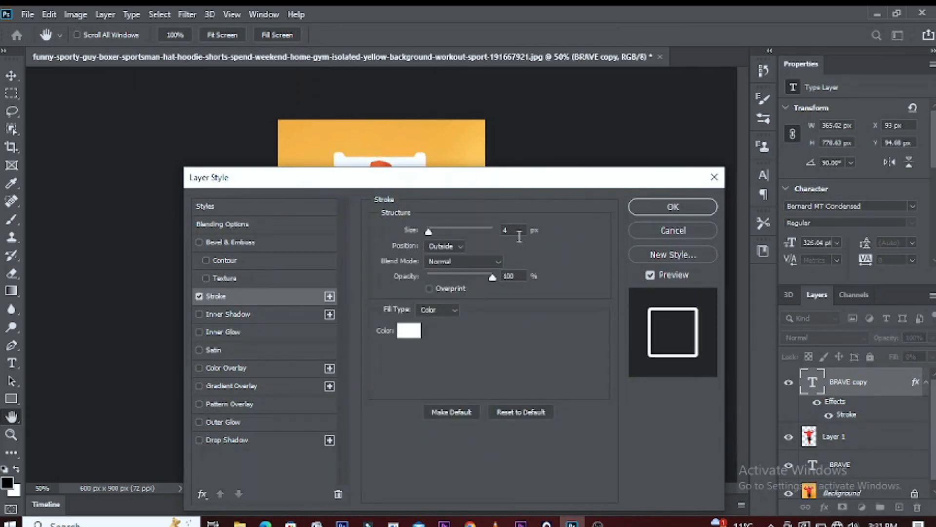
type("4")
left_click(458, 245)
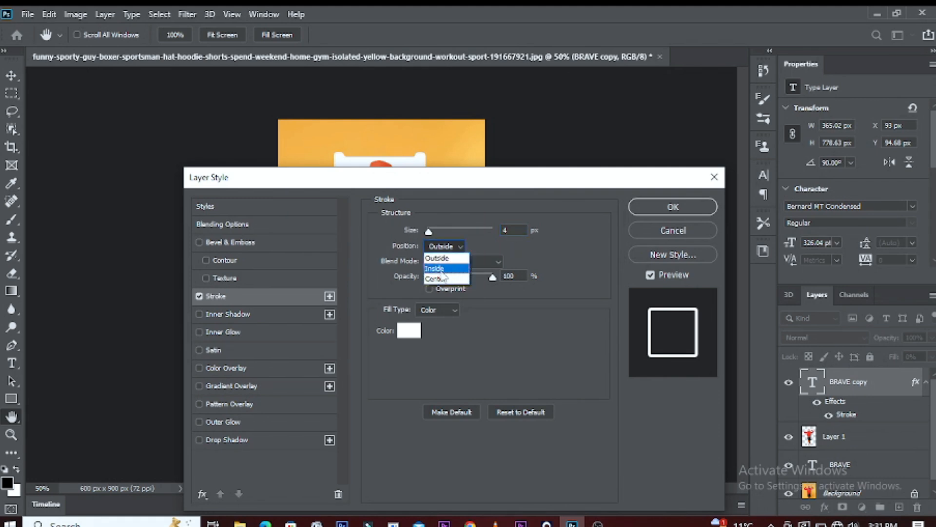
left_click(457, 259)
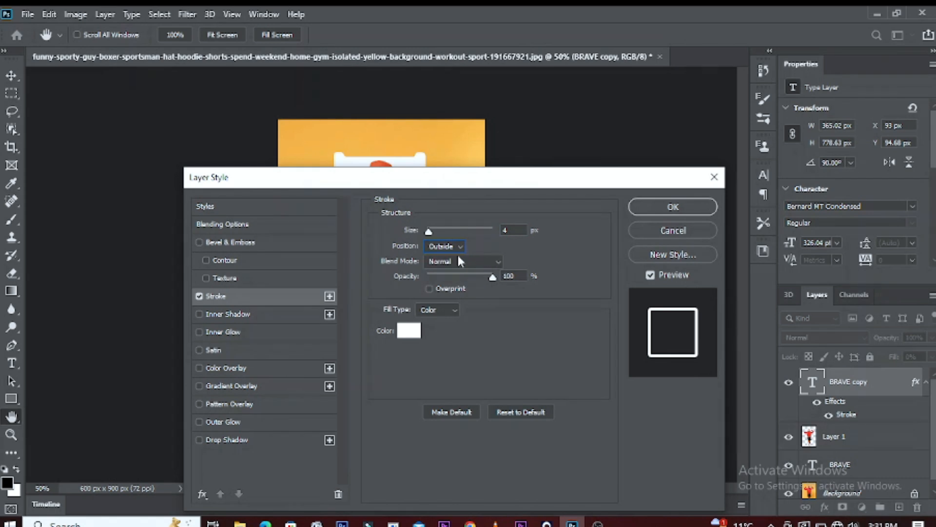
left_click(409, 330)
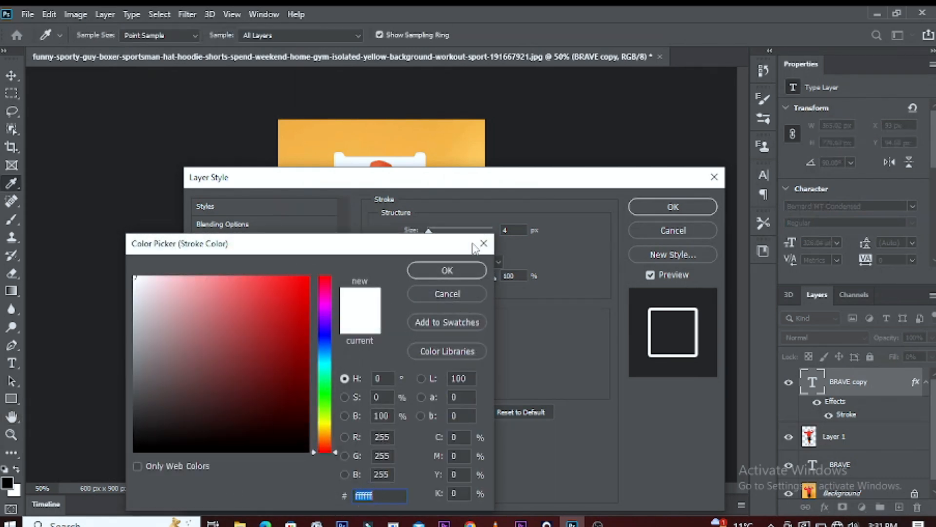
left_click(448, 270)
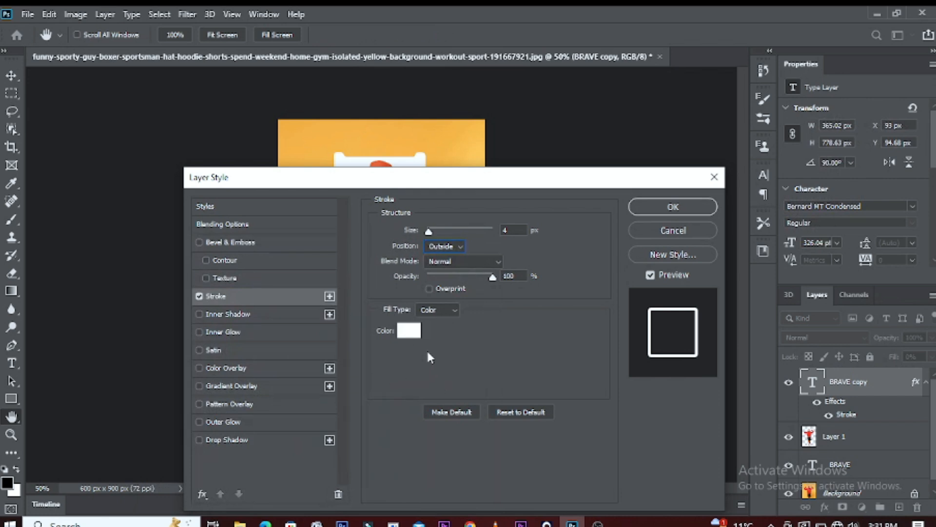
left_click(671, 207)
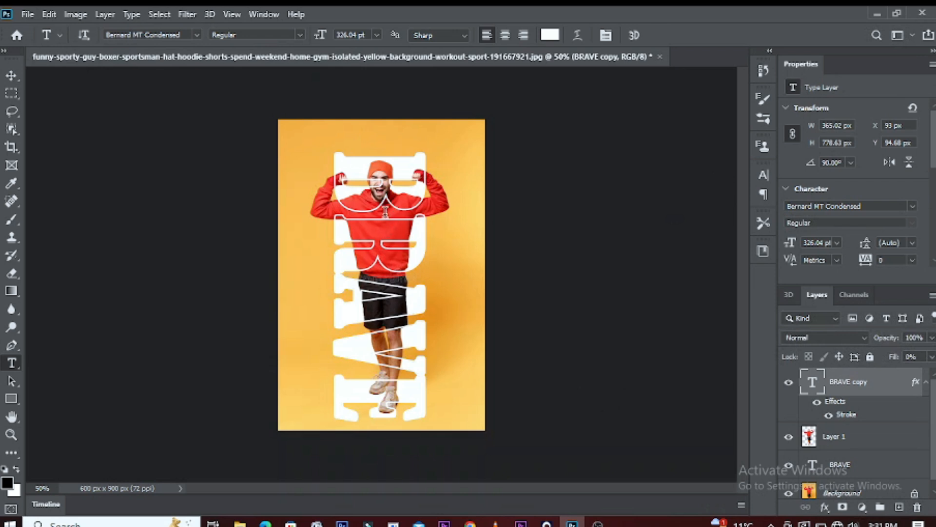
Step: Link the original BRAVE text layer with the outlined BRAVE copy layer and switch to the Move tool
left_click(847, 467, "ctrl")
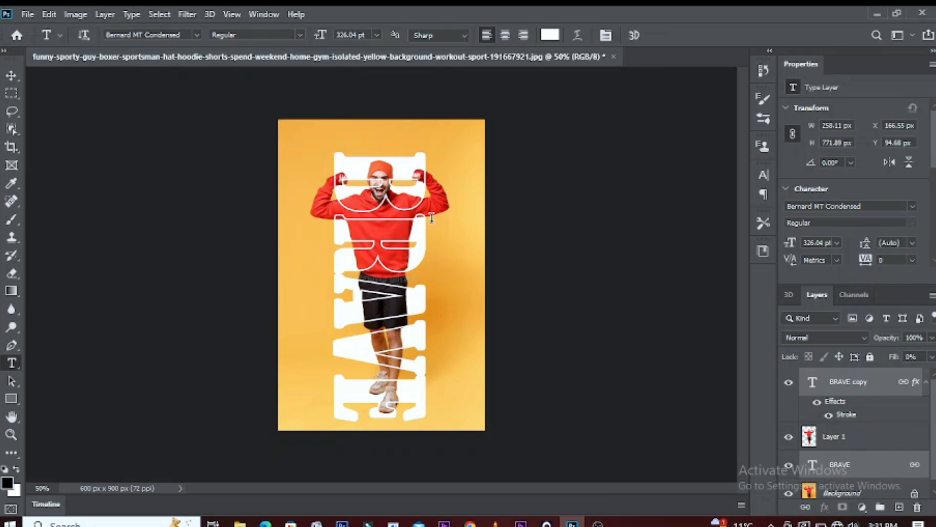
key("ctrl+plus")
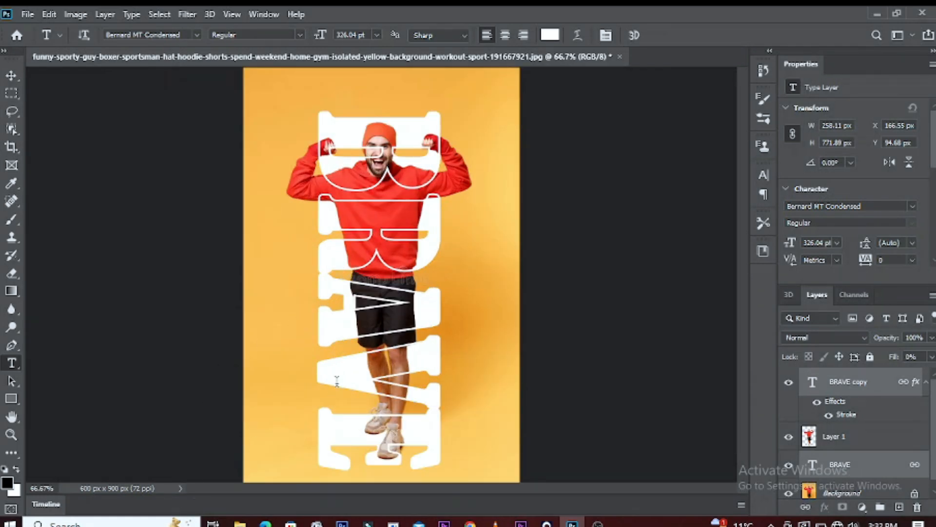
left_click(11, 76)
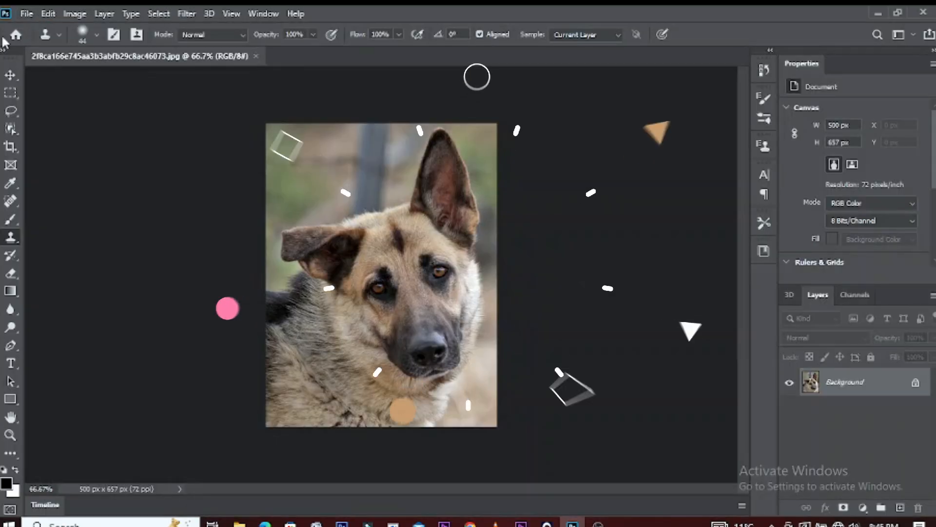
left_click(263, 13)
left_click(321, 204)
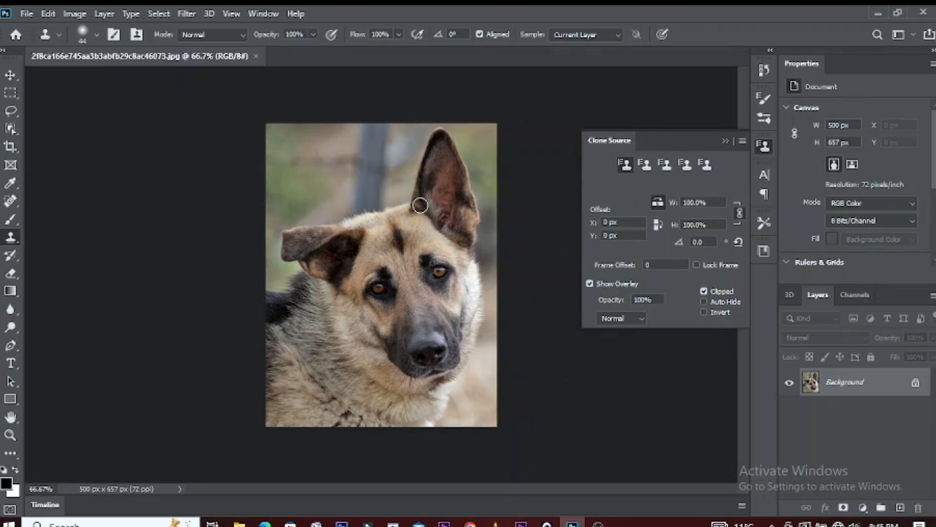
mouse_move(350, 243)
left_mouse_down()
mouse_move(330, 192)
mouse_move(302, 234)
mouse_move(302, 258)
mouse_move(345, 212)
mouse_move(320, 211)
mouse_move(289, 266)
left_mouse_up()
left_click(298, 131, "alt")
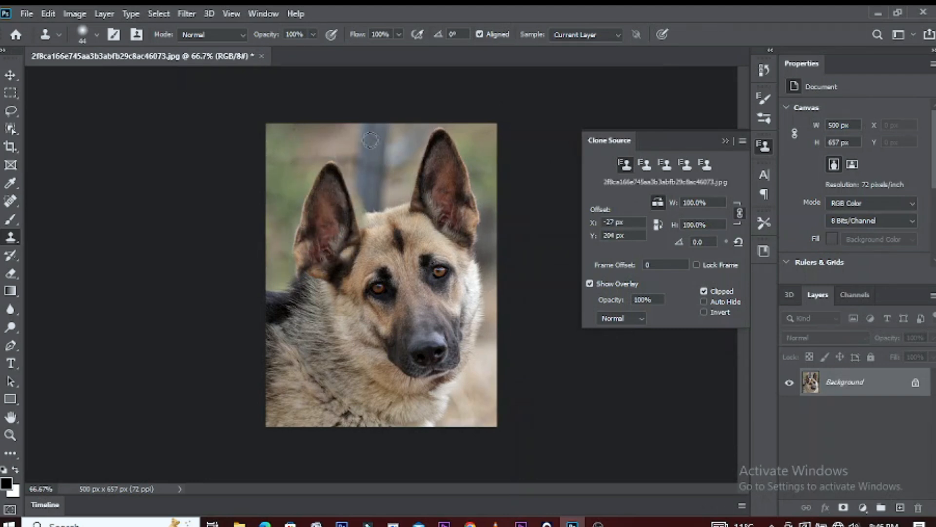
left_click(725, 141)
key("ctrl+plus")
key("v")
key("ctrl+minus")
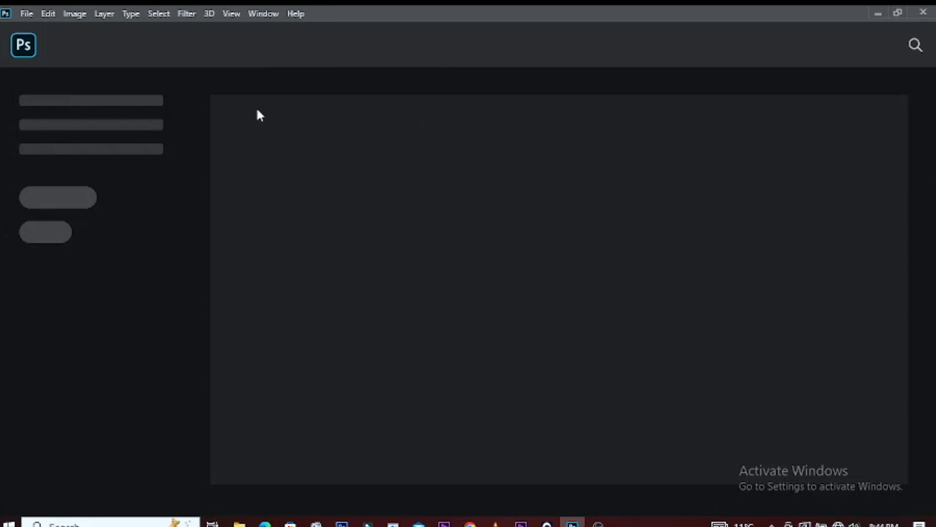
Step: Open the dog photo 2f8ca166e745aa3b3abfb29c8ac46073.jpg from the lili folder on the Desktop
left_click(26, 13)
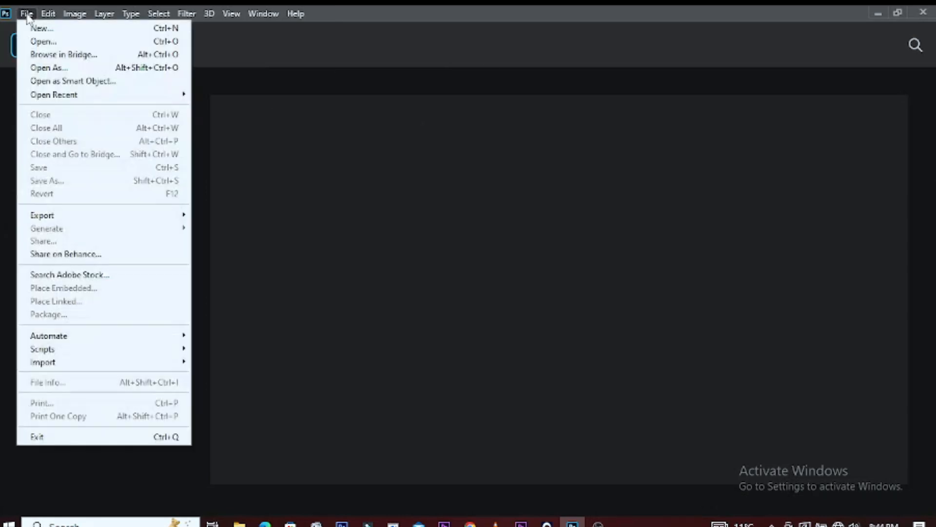
left_click(42, 42)
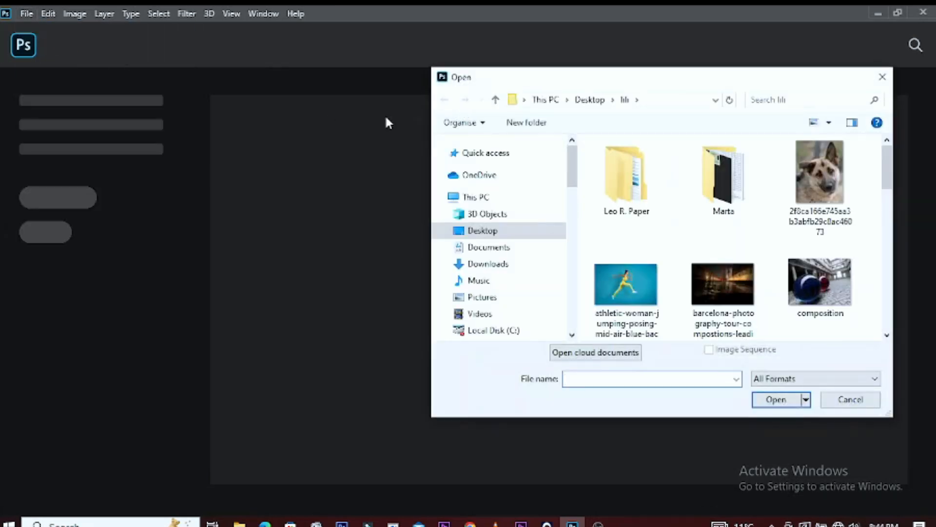
left_click(817, 180)
left_click(775, 399)
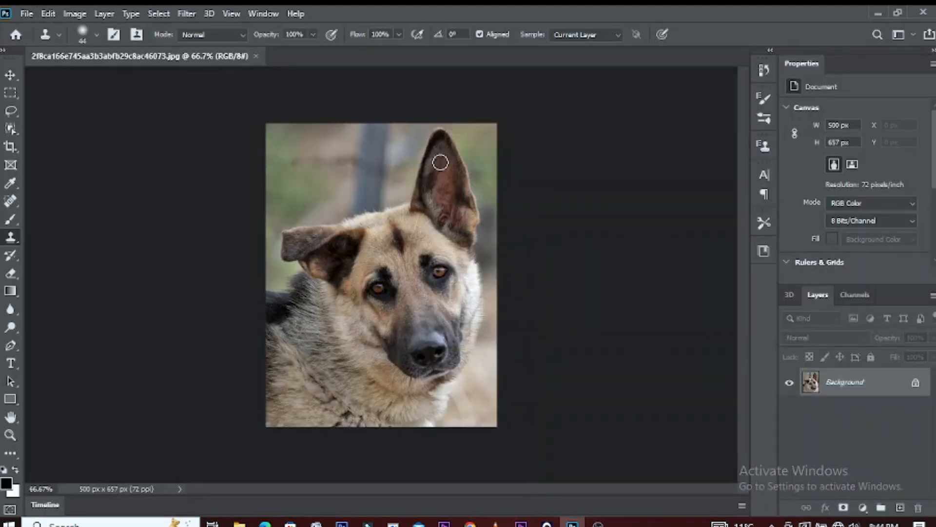
Step: Show the Clone Source settings and use the Clone Stamp tool to clone the dog's upright ear over its folded ear
left_click(10, 75)
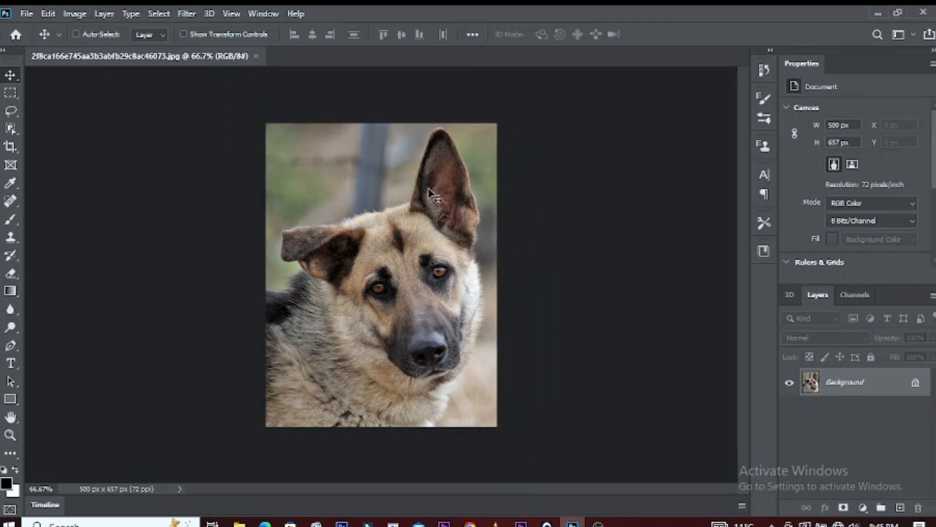
left_click(11, 239)
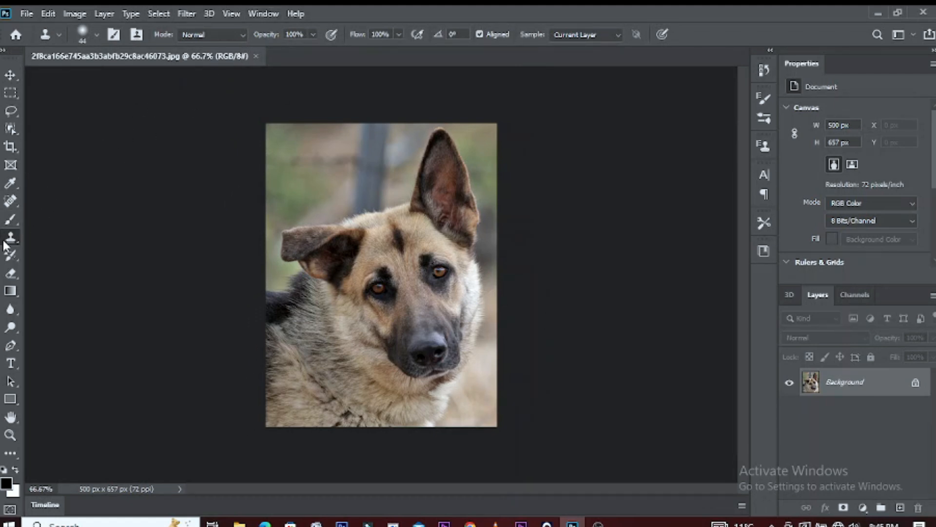
left_click(269, 12)
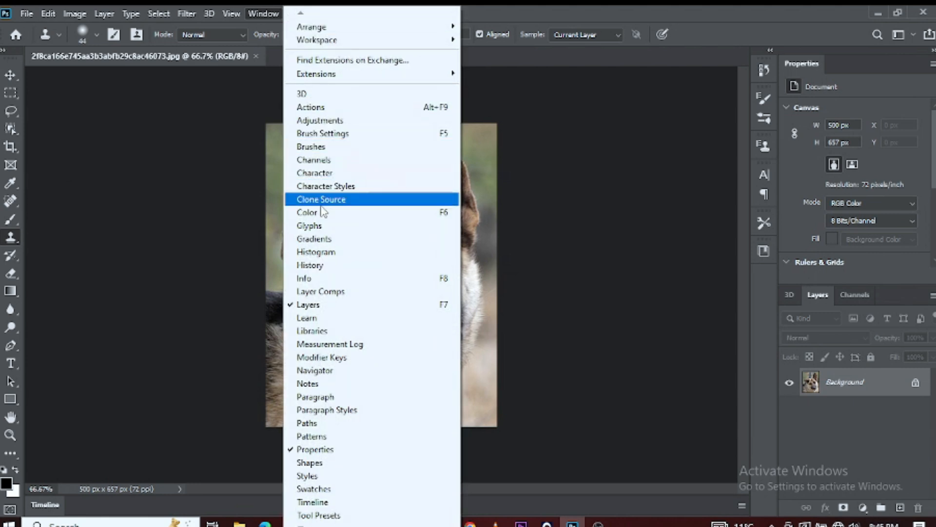
left_click(322, 204)
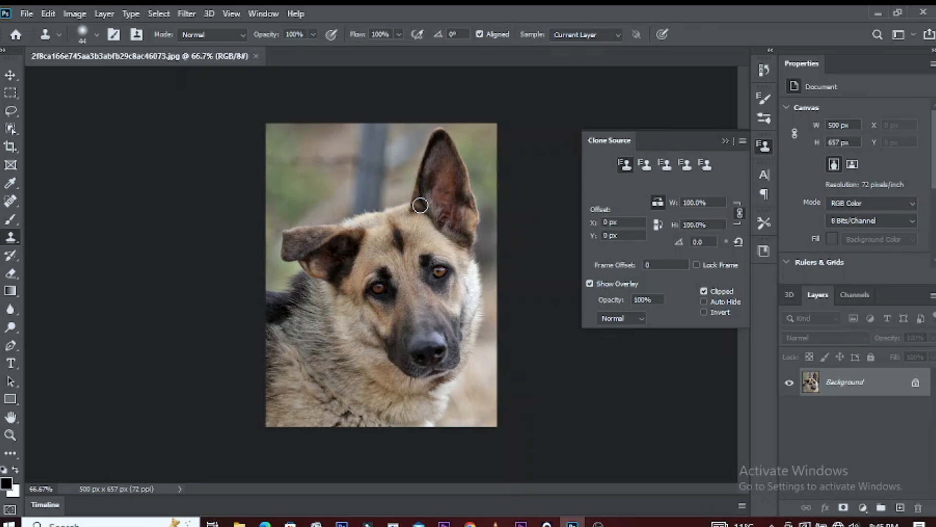
left_click(420, 205, "alt")
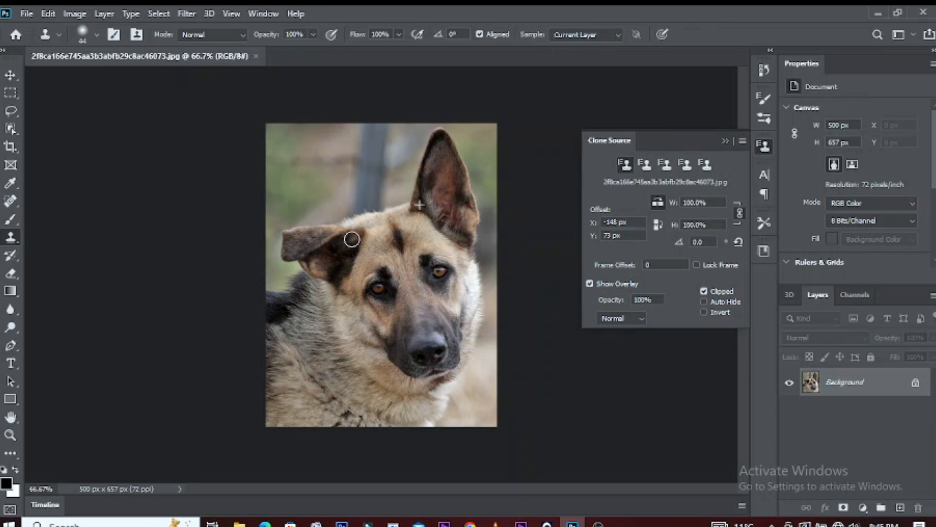
mouse_move(352, 239)
left_mouse_down()
mouse_move(324, 173)
mouse_move(332, 197)
mouse_move(328, 175)
mouse_move(319, 177)
mouse_move(314, 215)
mouse_move(329, 174)
mouse_move(356, 223)
mouse_move(352, 196)
mouse_move(344, 252)
mouse_move(344, 202)
mouse_move(335, 185)
mouse_move(321, 184)
mouse_move(295, 253)
mouse_move(306, 258)
mouse_move(303, 227)
mouse_move(335, 174)
mouse_move(328, 168)
mouse_move(304, 215)
mouse_move(298, 267)
mouse_move(321, 186)
mouse_move(297, 271)
mouse_move(331, 173)
mouse_move(335, 232)
mouse_move(312, 256)
mouse_move(315, 228)
mouse_move(313, 258)
mouse_move(343, 218)
mouse_move(332, 184)
mouse_move(315, 182)
mouse_move(320, 171)
mouse_move(302, 229)
mouse_move(317, 214)
left_mouse_up()
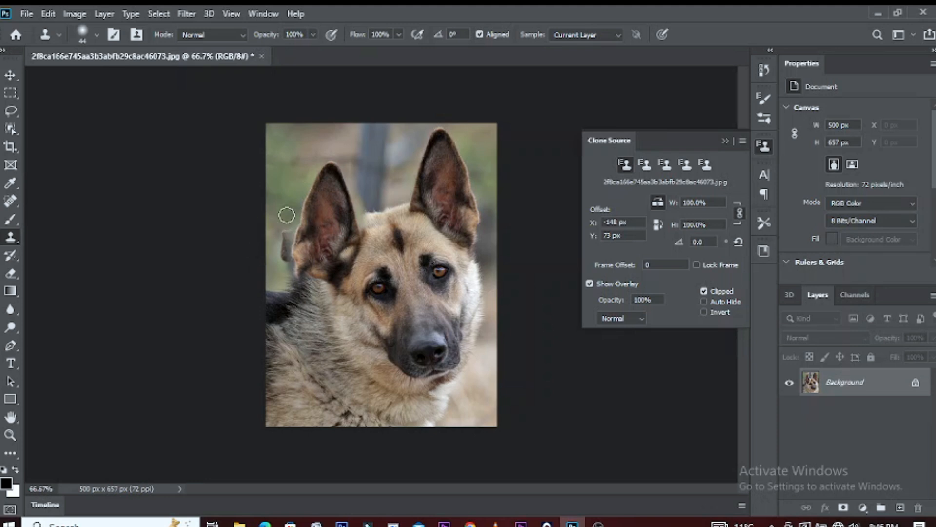
Step: Clone blurred green background over the leftover tip of the folded ear, and collapse the Clone Source settings
left_click(297, 132, "alt")
mouse_move(283, 223)
left_mouse_down()
mouse_move(286, 272)
mouse_move(280, 262)
mouse_move(299, 230)
left_mouse_up()
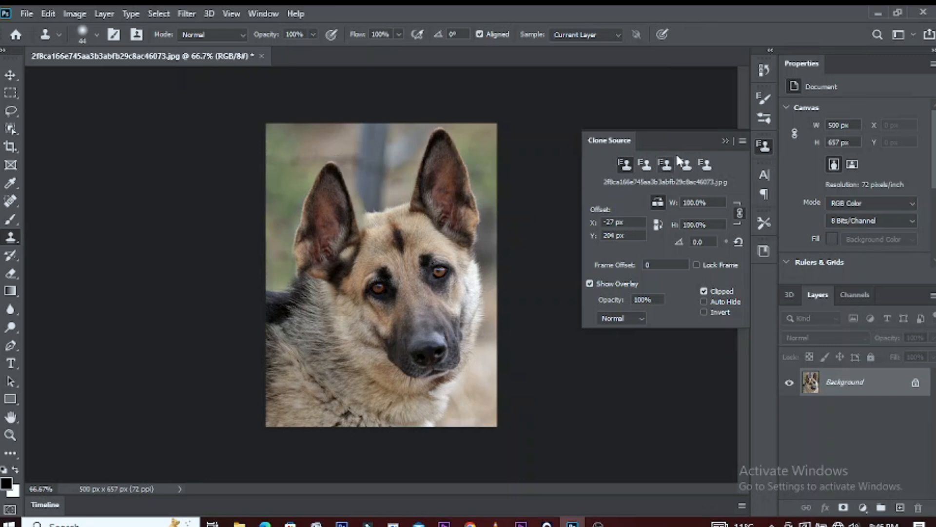
left_click(725, 140)
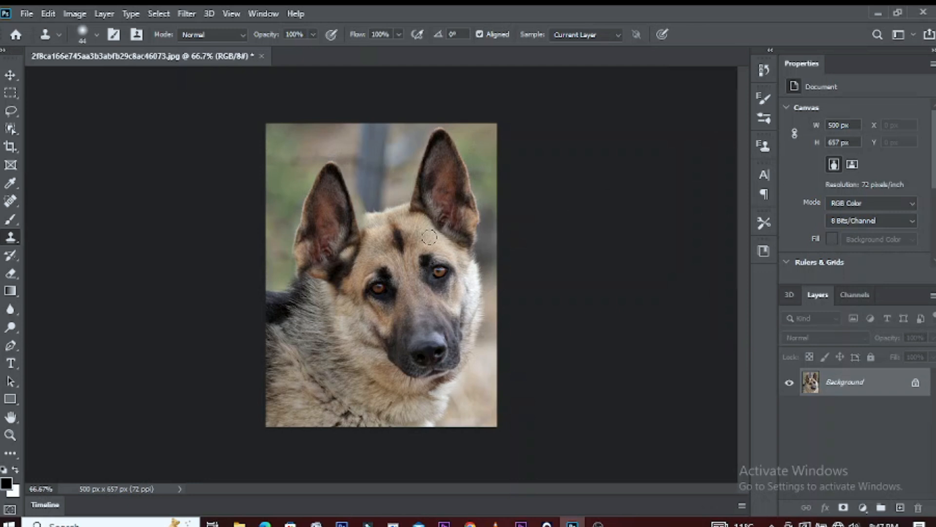
key("ctrl+plus")
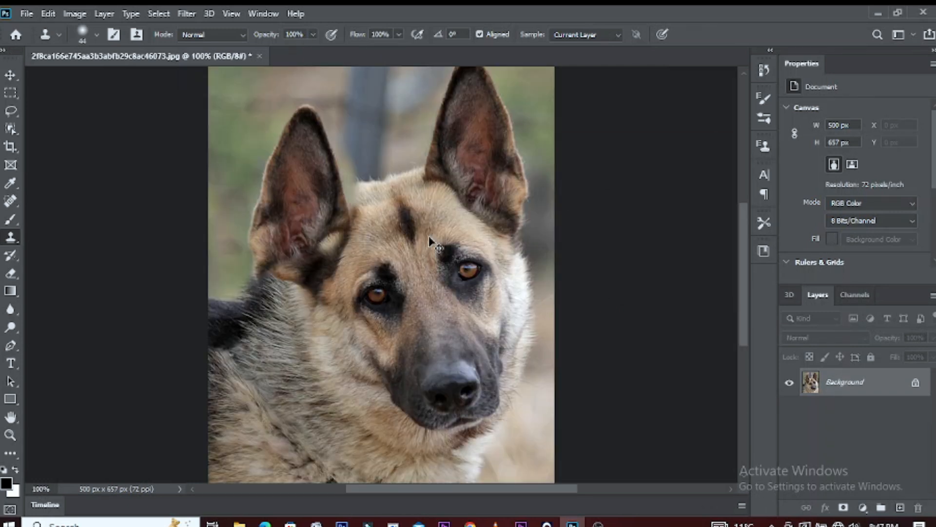